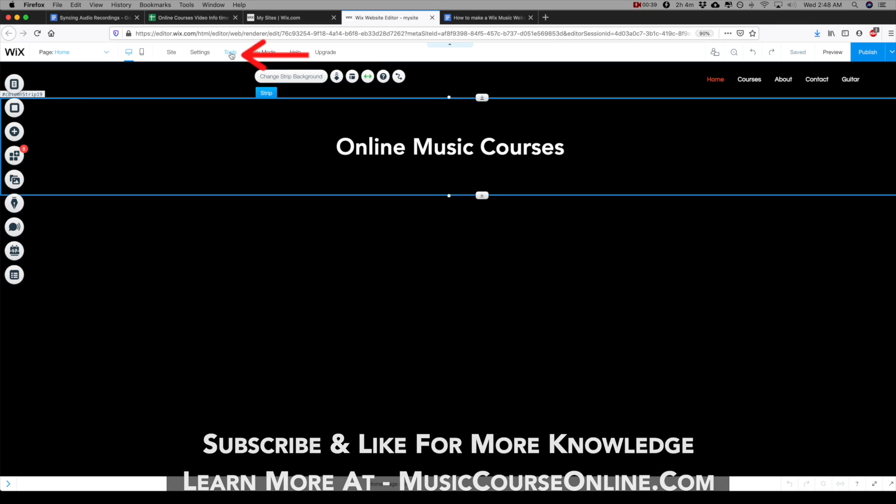
Turn on the rulers for the page editor
mouse_move(231, 55)
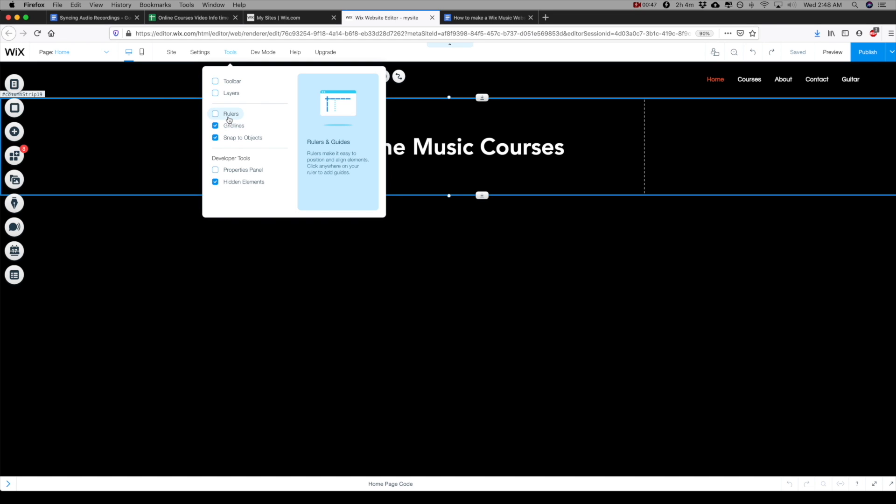
click(229, 119)
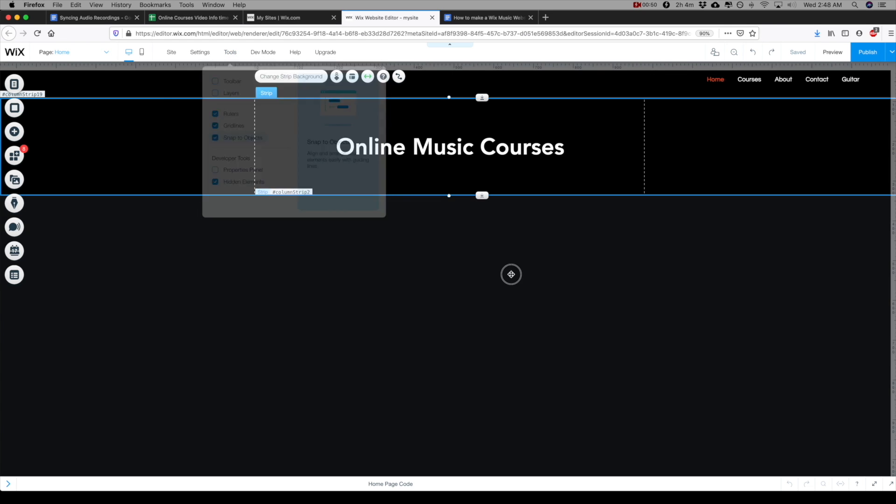
click(511, 274)
Examine how the home page's strips and columns line up with the rulers, from the Online Music Courses title down to the course tiles
click(615, 147)
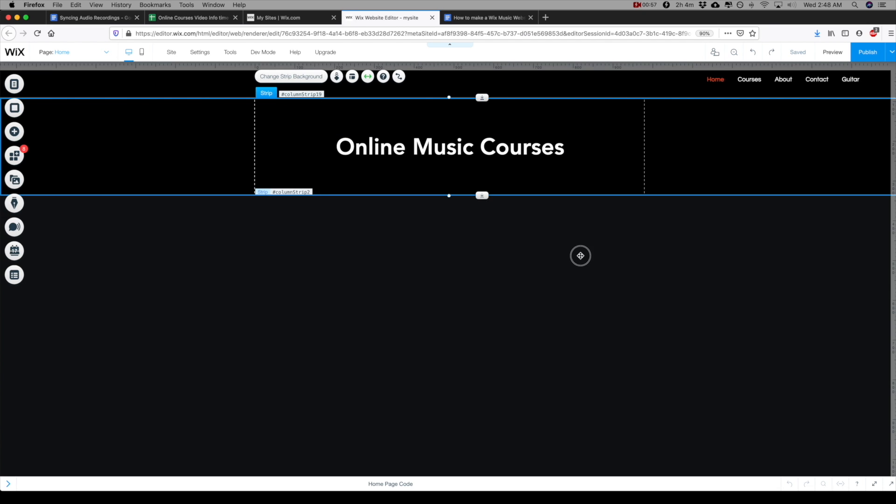
click(580, 256)
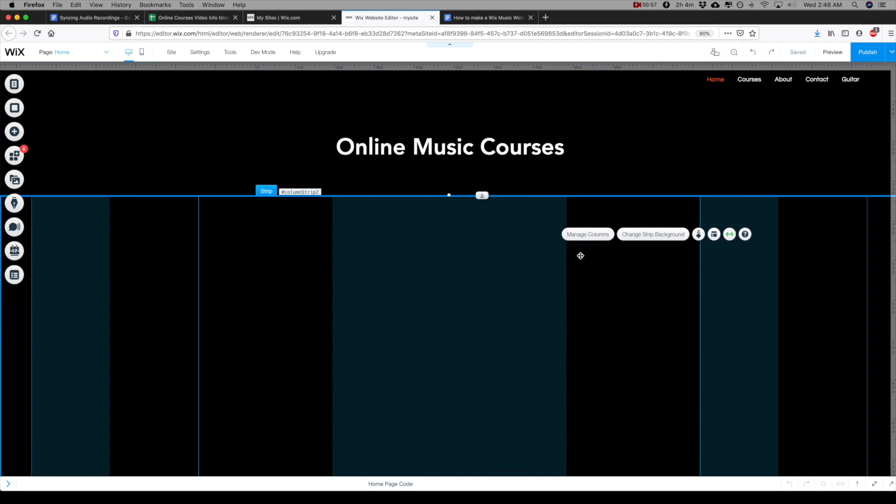
scroll(303, 252, down, 5)
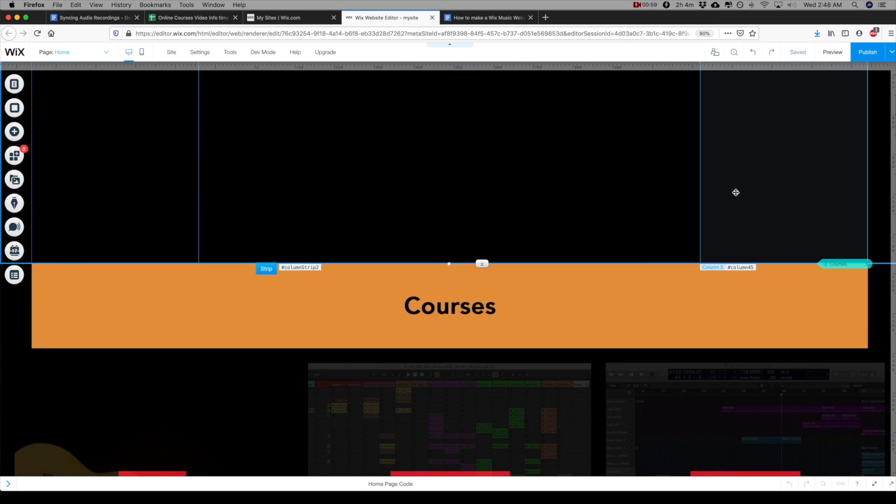
scroll(620, 284, up, 4)
click(664, 182)
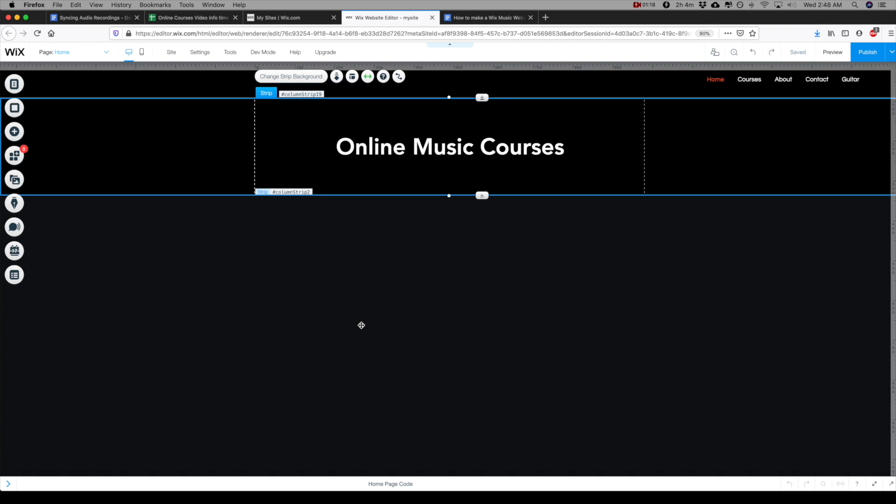
click(361, 325)
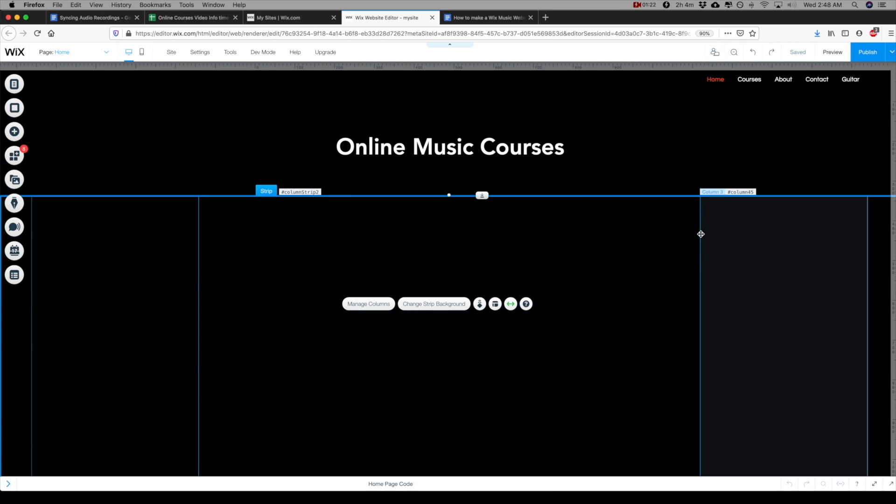
scroll(494, 264, down, 4)
scroll(494, 266, down, 8)
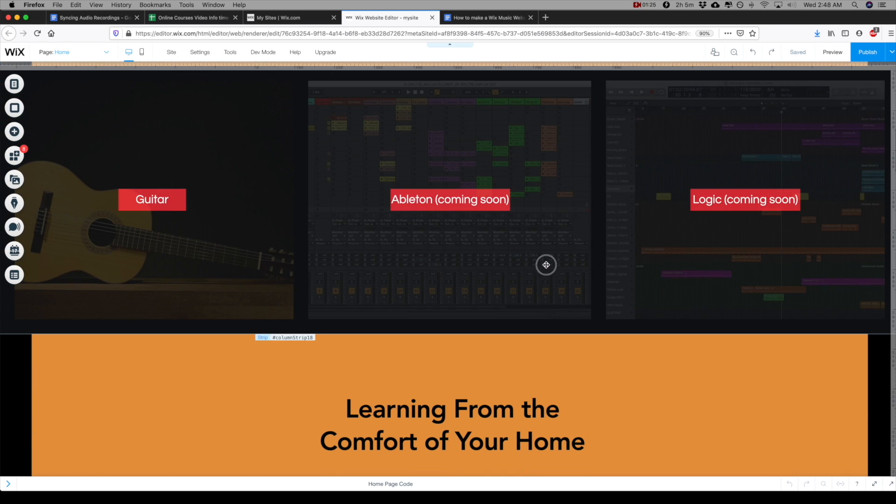
click(546, 265)
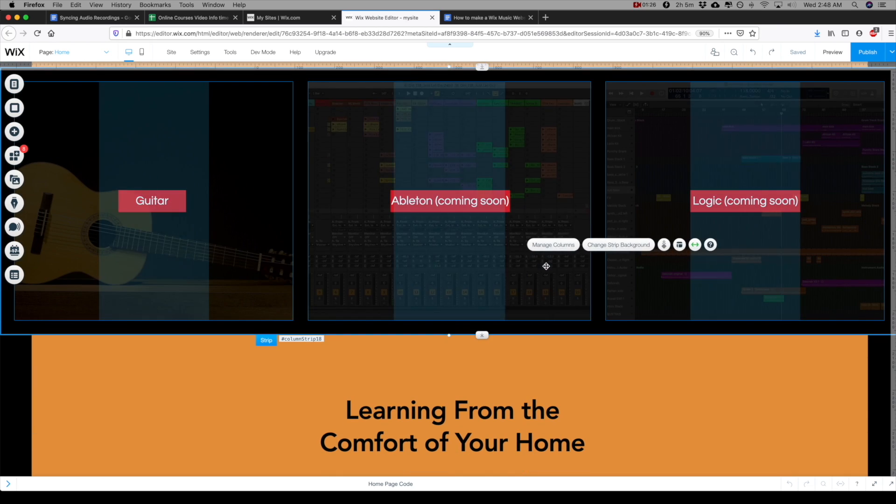
scroll(378, 236, up, 2)
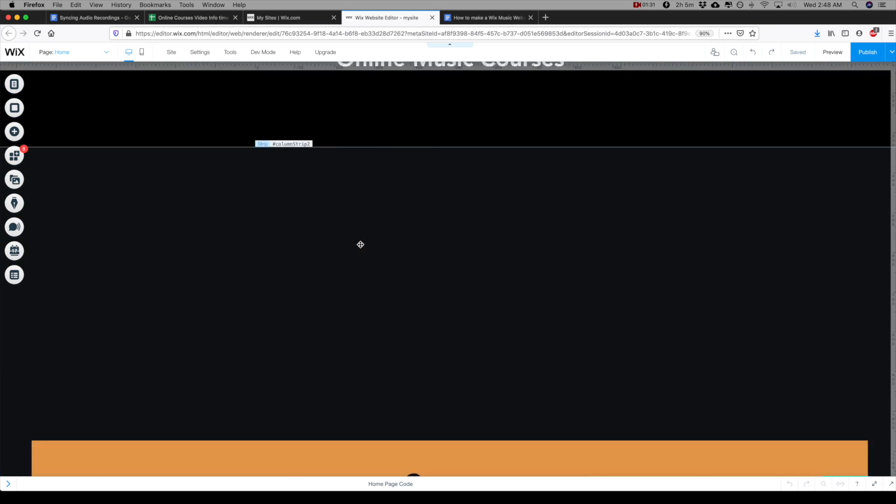
scroll(360, 244, up, 2)
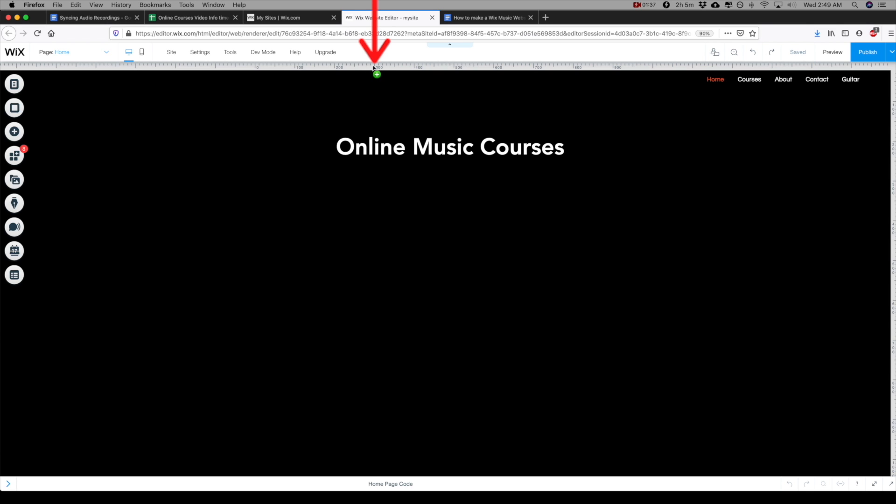
Place a vertical guide, move it to the starting edge of the Online Music Courses title, and take it off the ruler
click(373, 68)
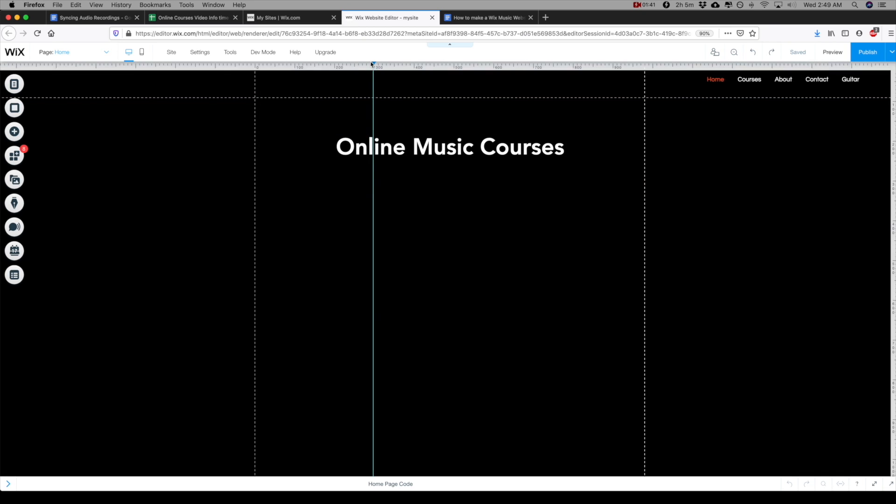
drag(373, 62, 334, 82)
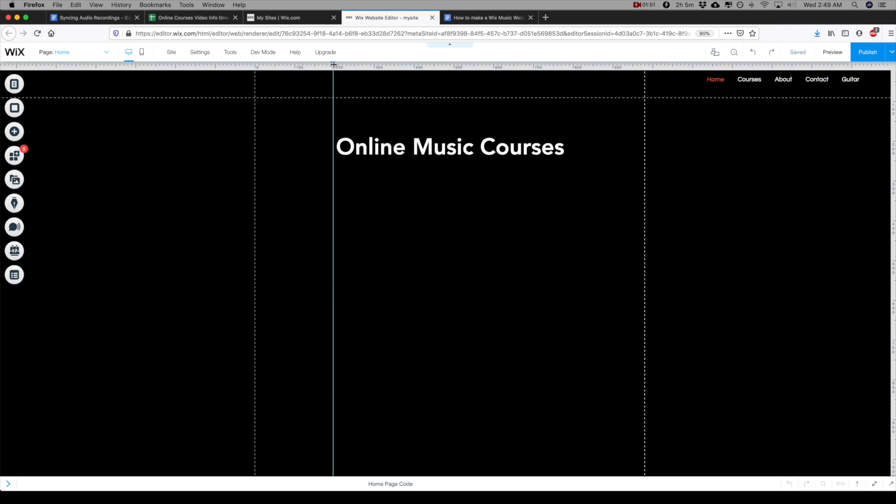
drag(334, 64, 324, 59)
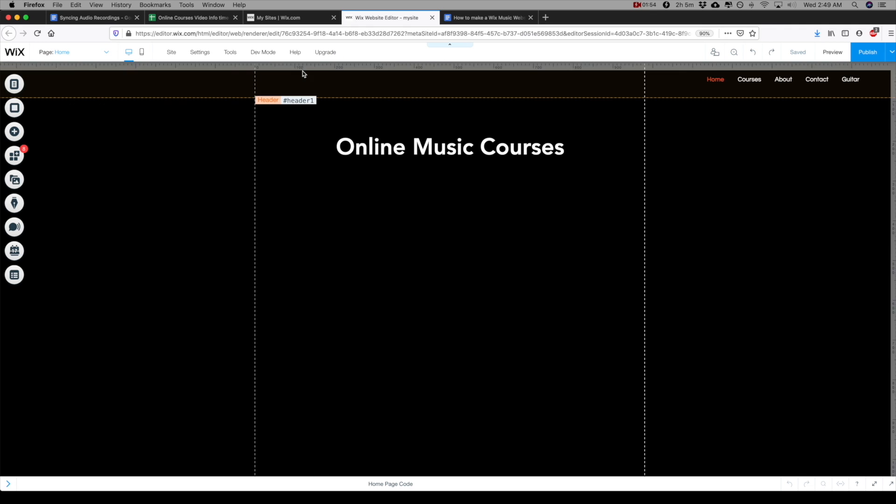
Add a vertical guide at 196 px and delete it, then do the same with one at 281 px
click(332, 67)
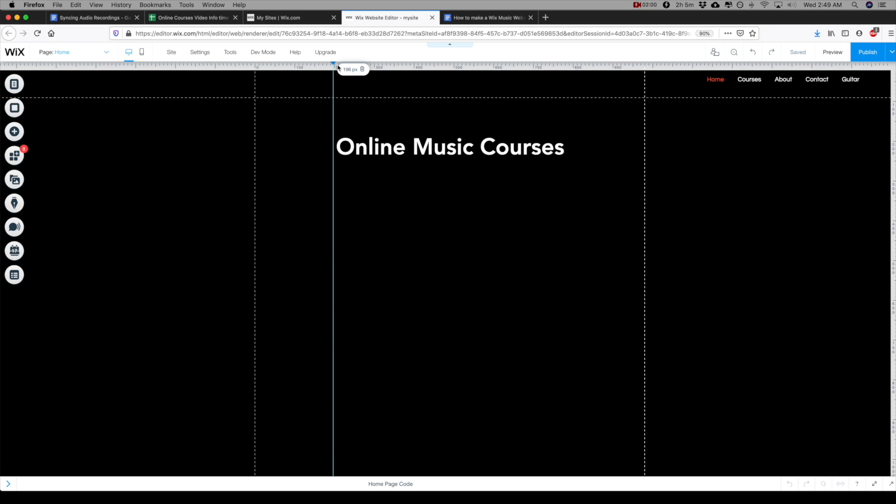
click(363, 71)
click(367, 65)
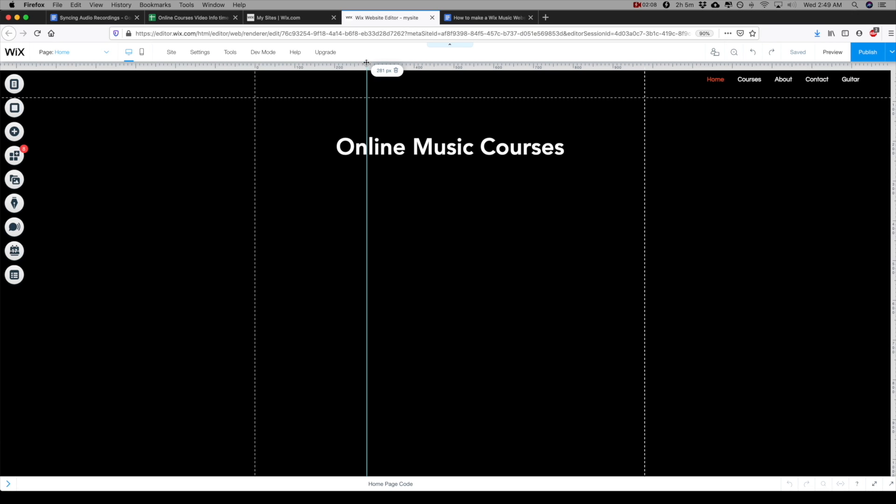
click(397, 71)
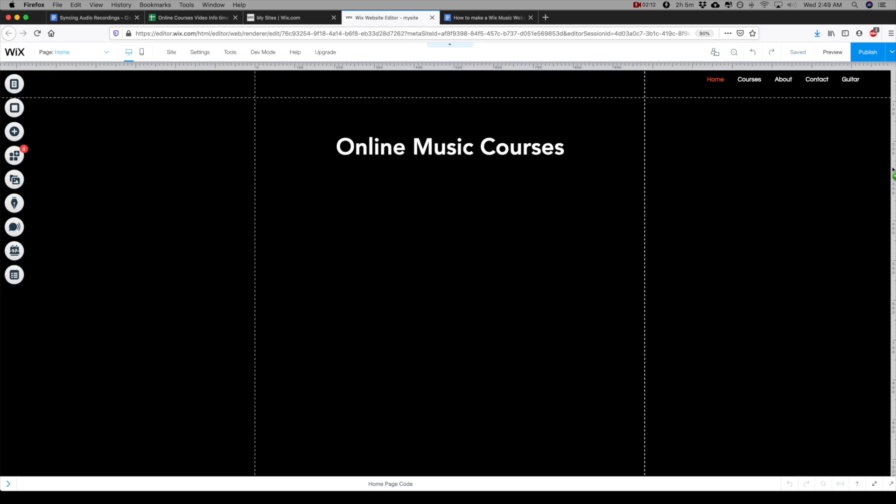
Add a horizontal guide at about 267 px and move it down into the empty strip below the Online Music Courses title
click(893, 168)
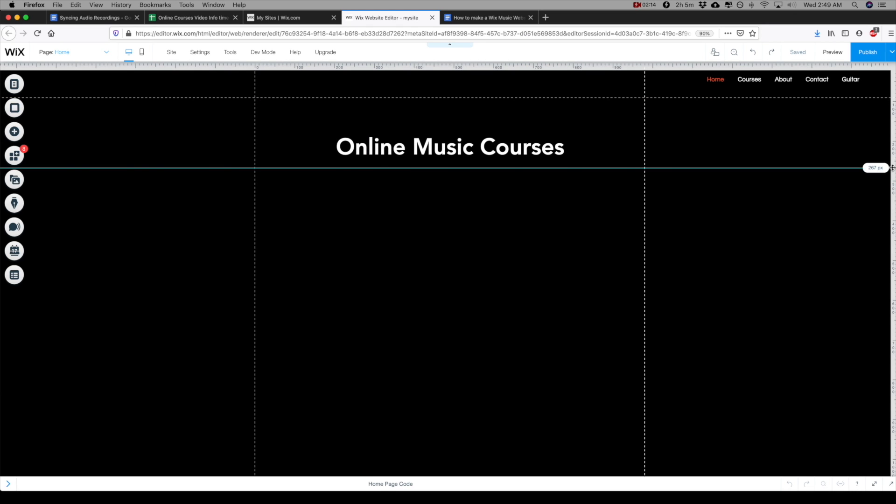
drag(892, 168, 892, 241)
scroll(863, 232, down, 2)
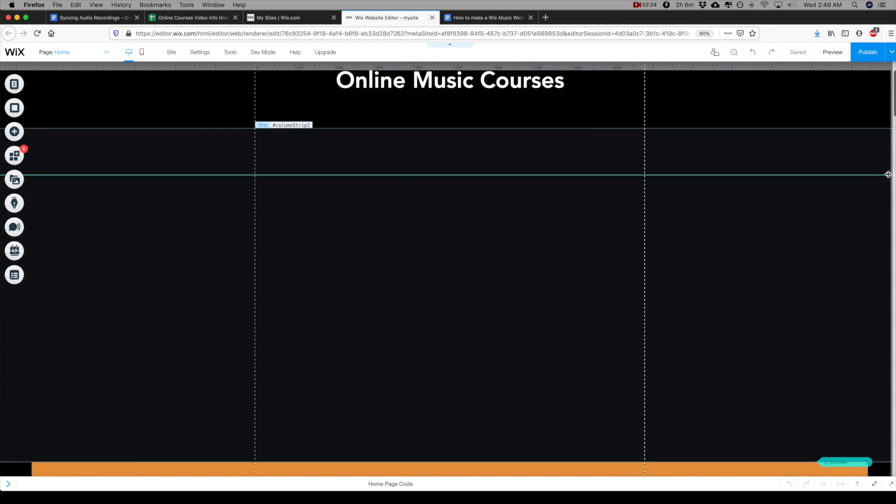
scroll(856, 222, up, 2)
Add a horizontal guide in the Our Course Benefits section, aligned with the upper edge of the Flexible Schedule picture
scroll(856, 222, down, 20)
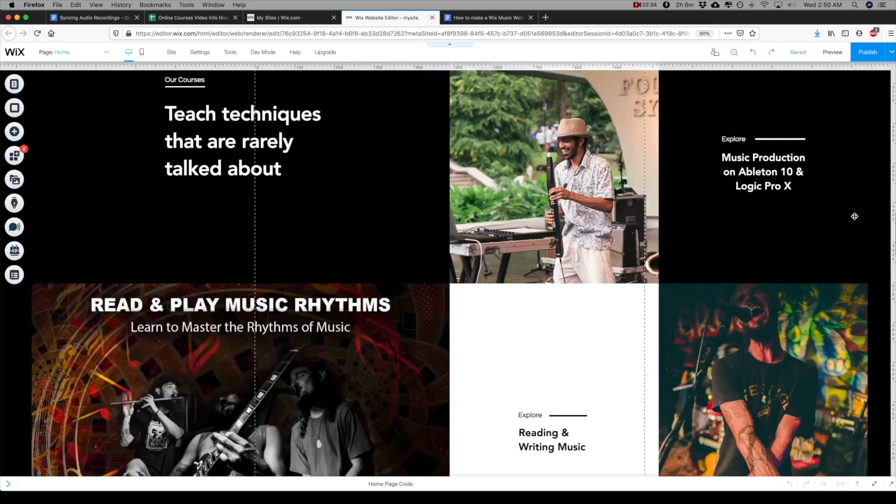
scroll(852, 217, down, 2)
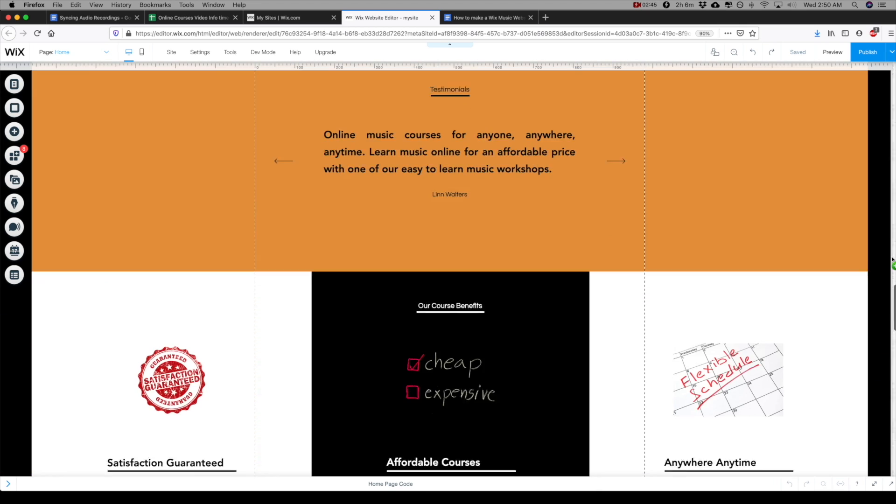
scroll(890, 259, down, 2)
click(891, 258)
drag(889, 257, 887, 278)
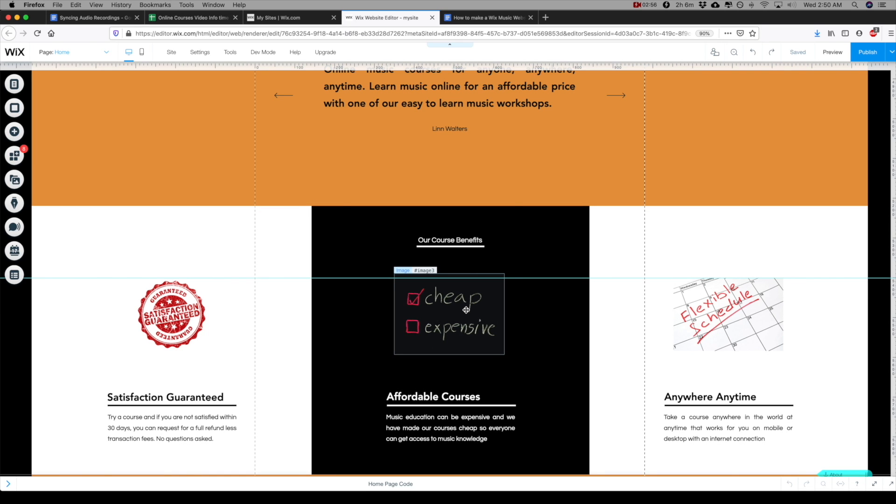
Move the cheap/expensive checklist image and the Satisfaction Guaranteed stamp up to line up with the horizontal guide
click(466, 310)
drag(468, 308, 468, 301)
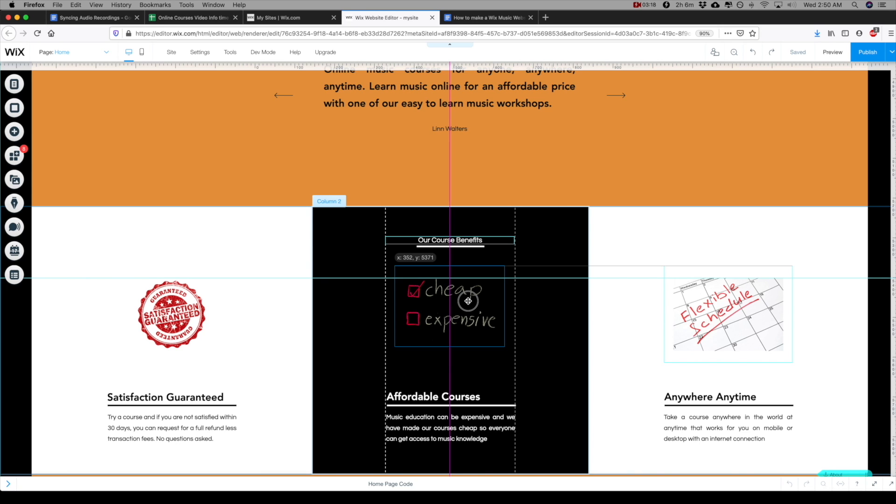
drag(468, 300, 468, 301)
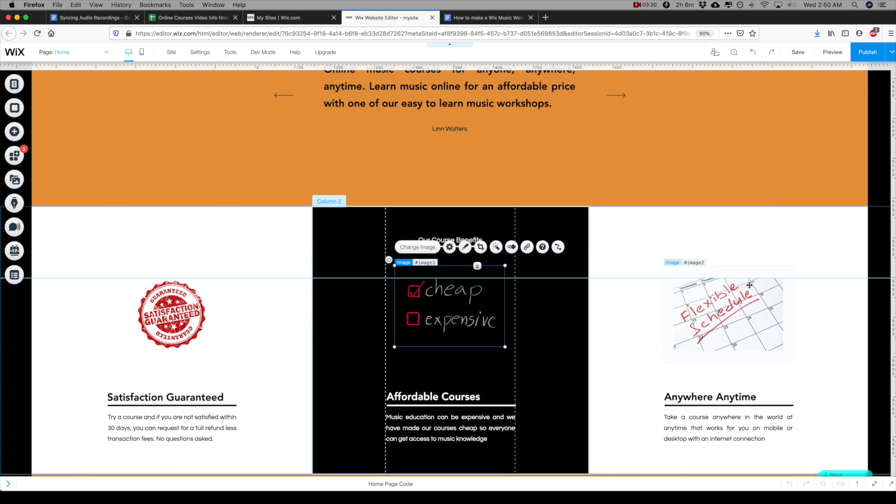
click(733, 303)
click(807, 312)
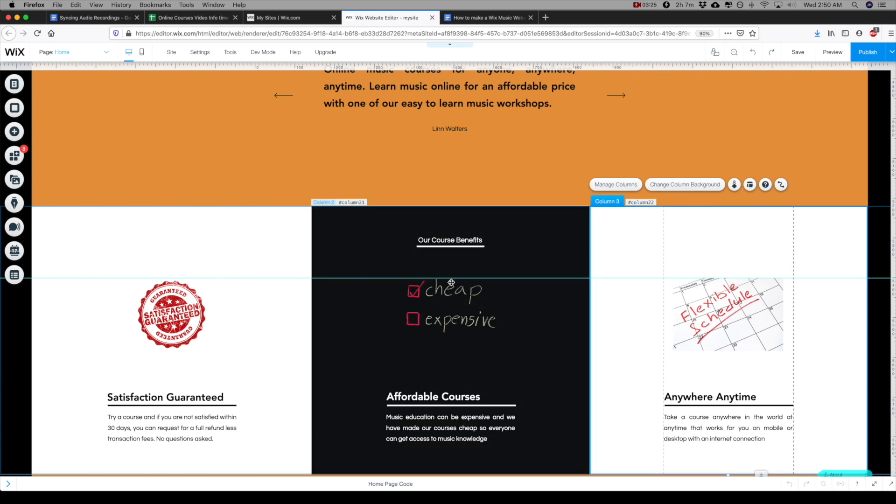
click(180, 300)
drag(179, 301, 179, 299)
Add a second horizontal guide along the Flexible Schedule picture's lower edge and enlarge the Satisfaction Guaranteed stamp to fit between both guides
drag(892, 338, 891, 352)
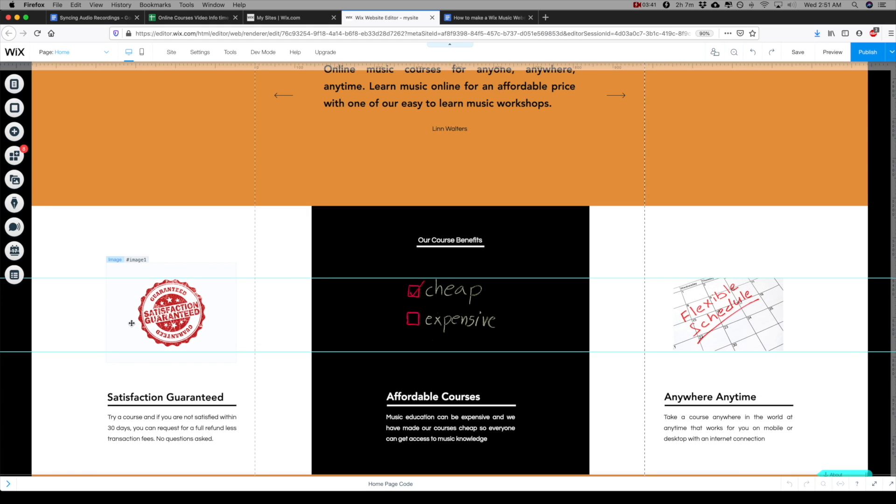
click(155, 323)
drag(106, 363, 101, 366)
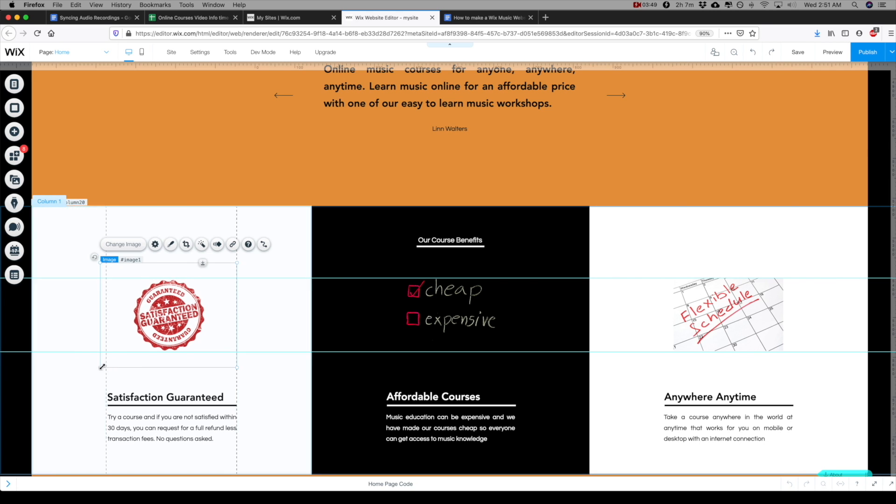
drag(166, 317, 168, 316)
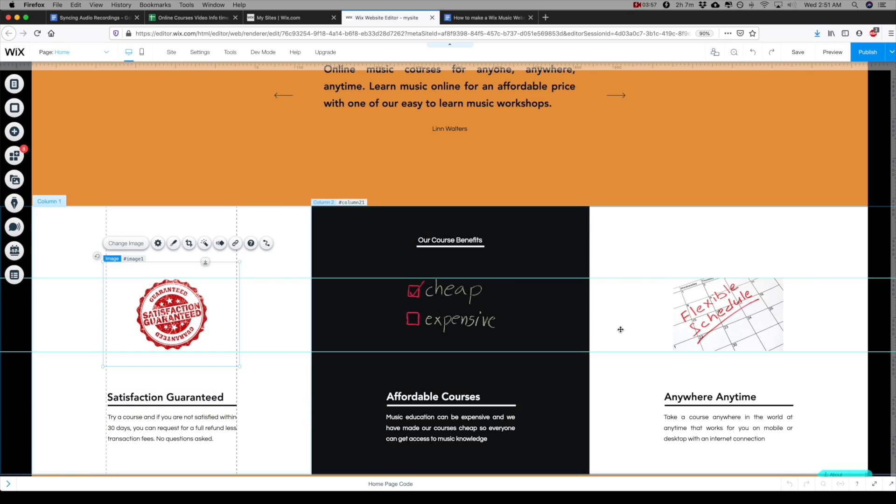
Enlarge the cheap/expensive checklist image to fill the space between the two guides and recenter it in the middle column
click(417, 334)
drag(395, 346, 374, 376)
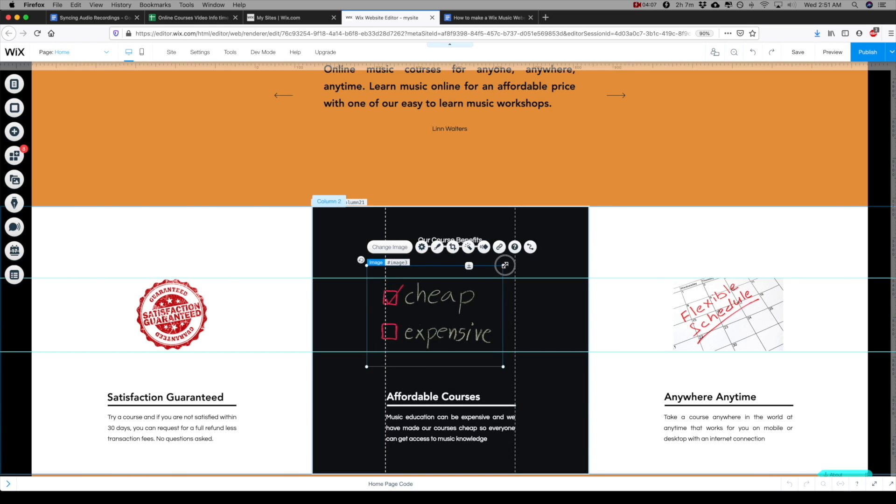
drag(458, 306, 468, 308)
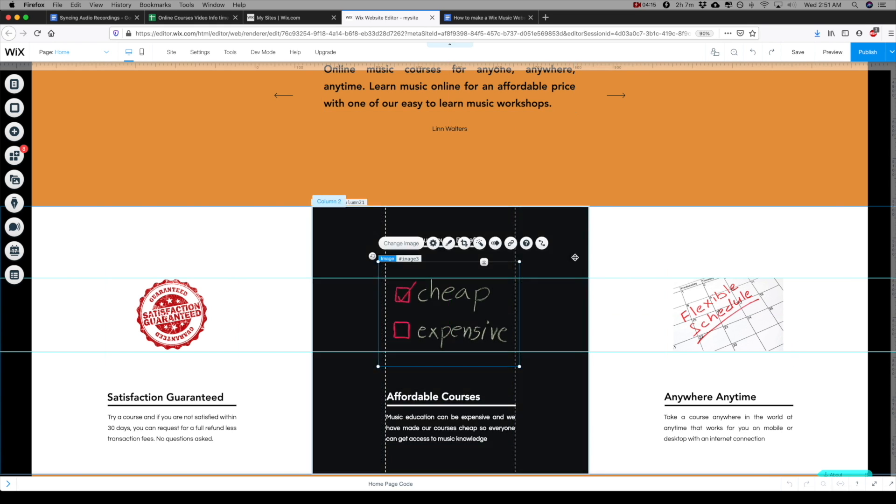
click(574, 257)
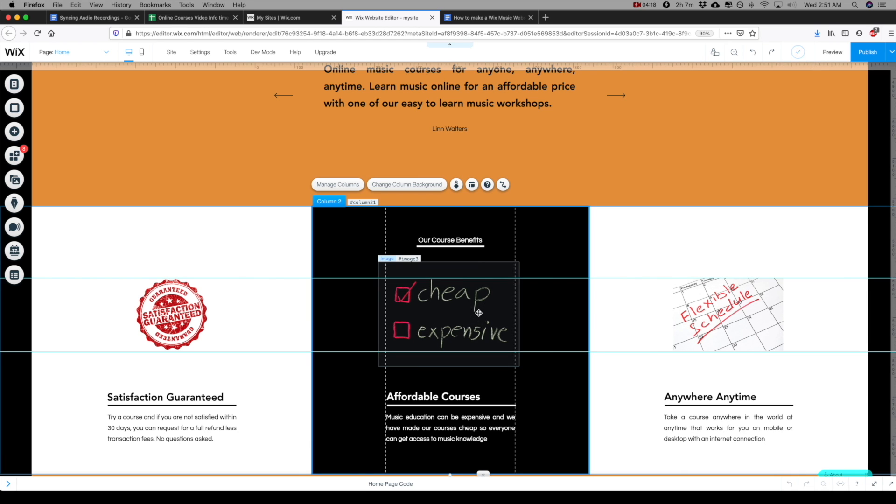
click(478, 313)
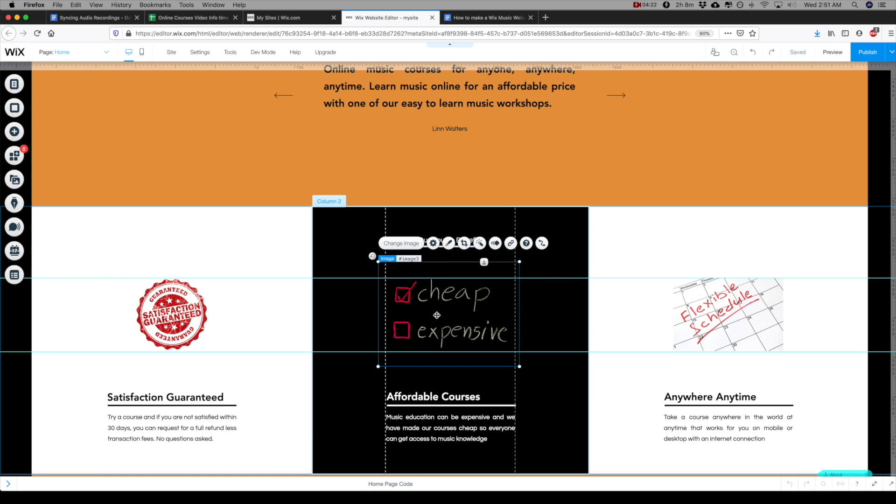
click(573, 263)
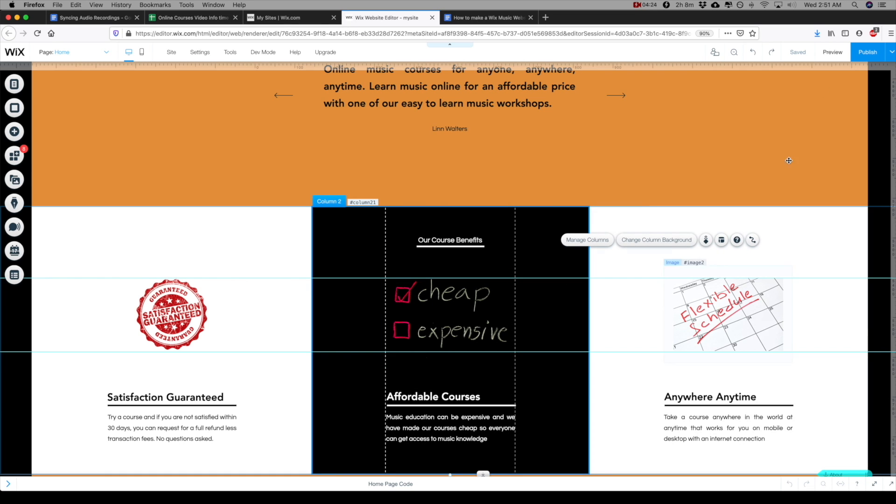
Preview the page to check the alignment of the three benefit images, and return to editing
click(825, 53)
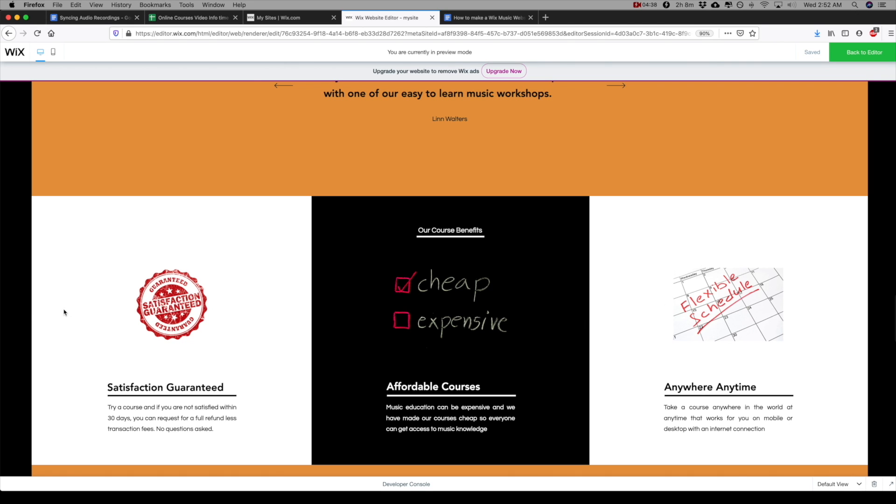
click(848, 51)
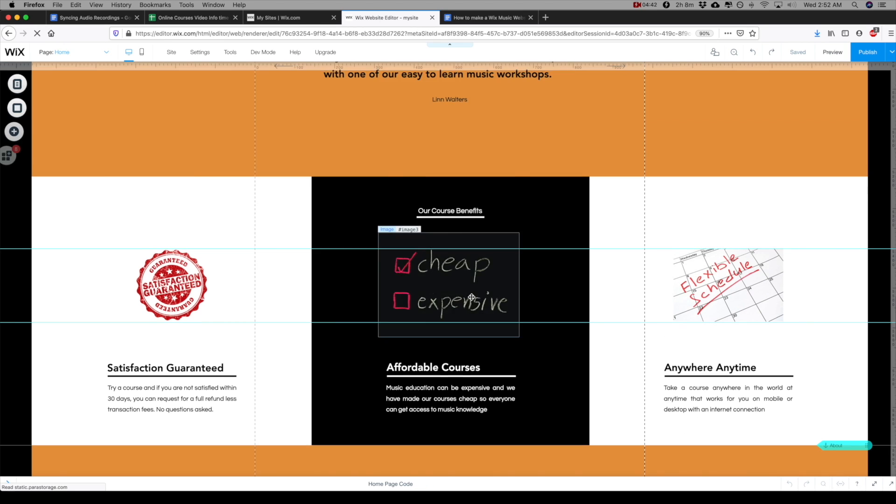
Open the display options for rulers, gridlines and snapping
click(230, 52)
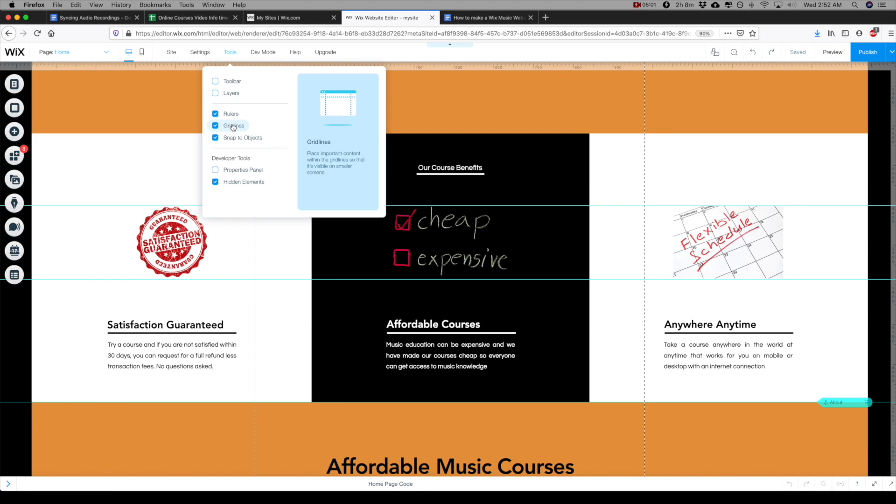